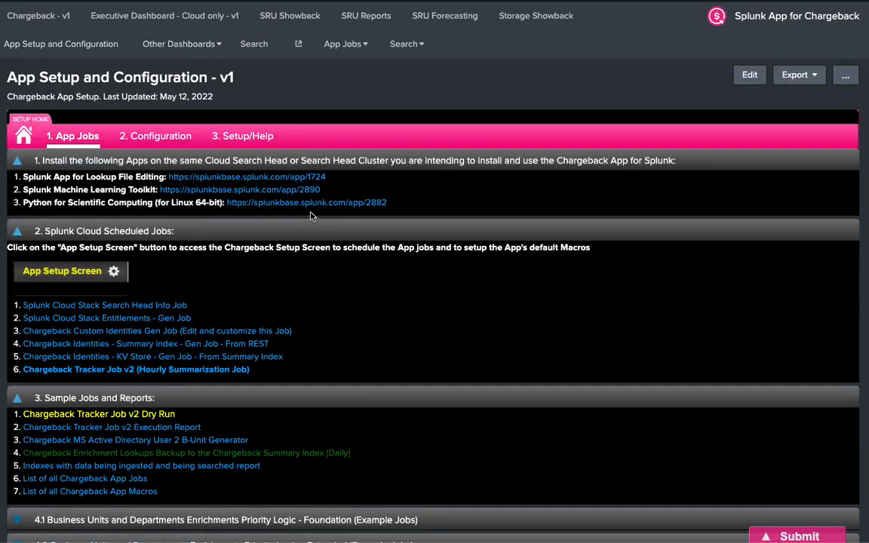
Step: In the app setup screen, enable all jobs in section I and disable all On-Prem Specific Chargeback Jobs in section II
{"action": "left_click", "coordinate": [68, 277]}
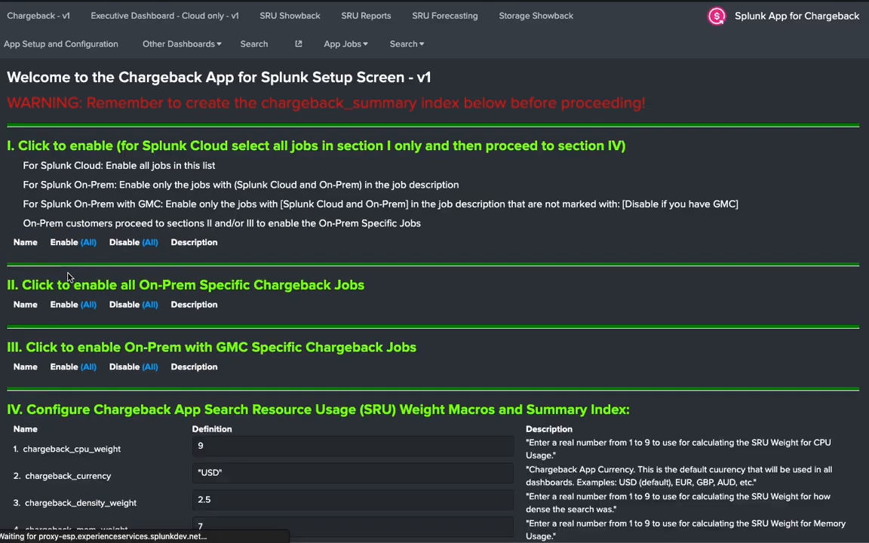
{"action": "left_click", "coordinate": [324, 242]}
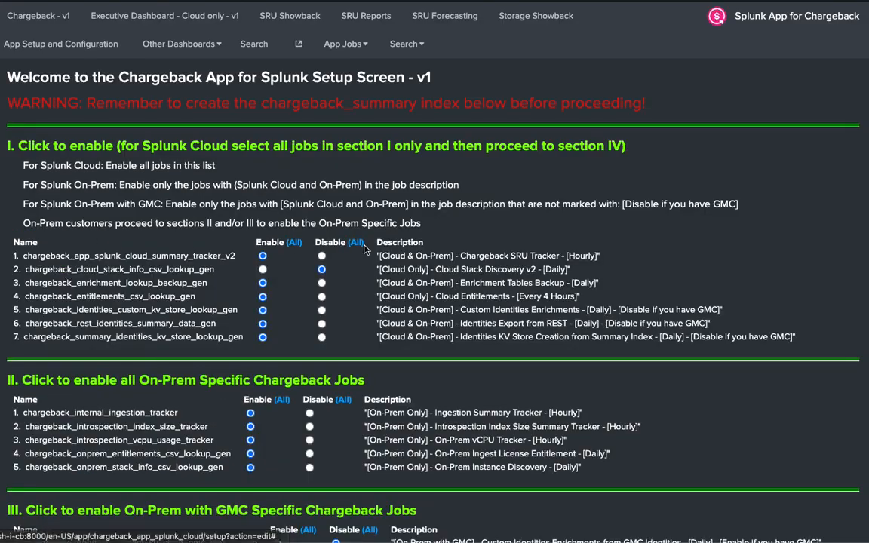
{"action": "left_click", "coordinate": [293, 242]}
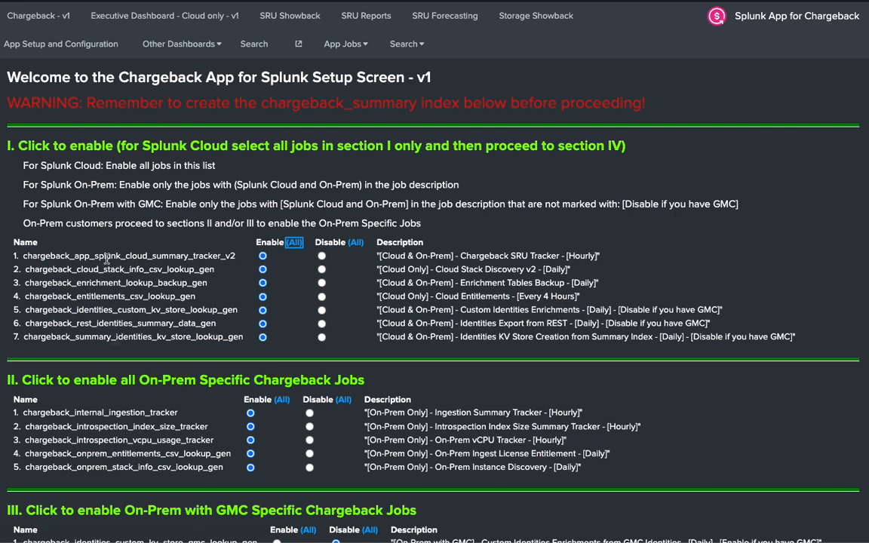
{"action": "scroll", "coordinate": [105, 259], "scroll_direction": "down", "scroll_amount": 3}
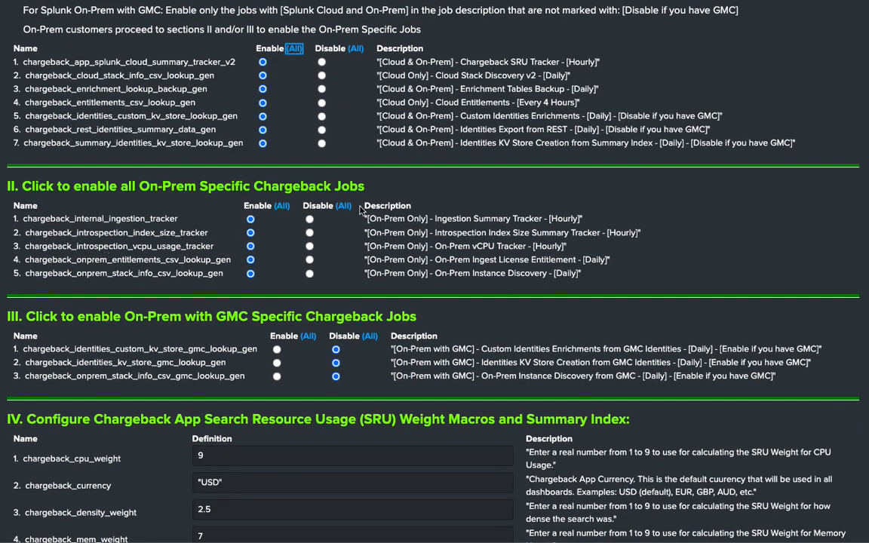
{"action": "left_click", "coordinate": [343, 209]}
Step: Examine the chargeback_summary_index macro definition in section IV and the remaining sections of the setup page
{"action": "scroll", "coordinate": [343, 304], "scroll_direction": "down", "scroll_amount": 4}
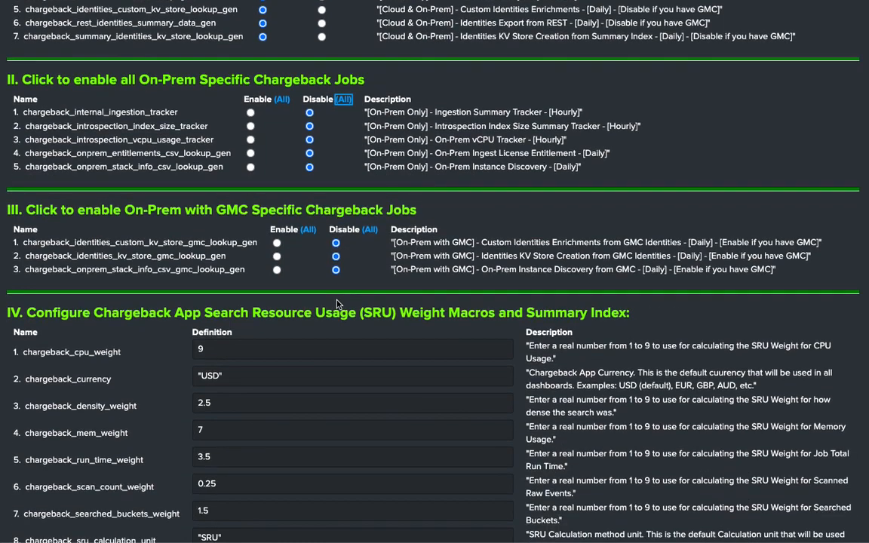
{"action": "double_click", "coordinate": [294, 423]}
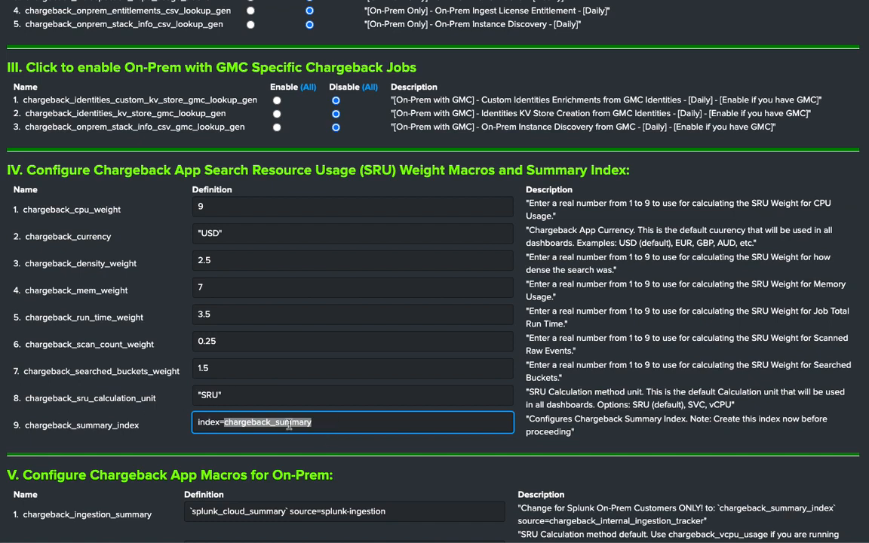
{"action": "left_click", "coordinate": [331, 423]}
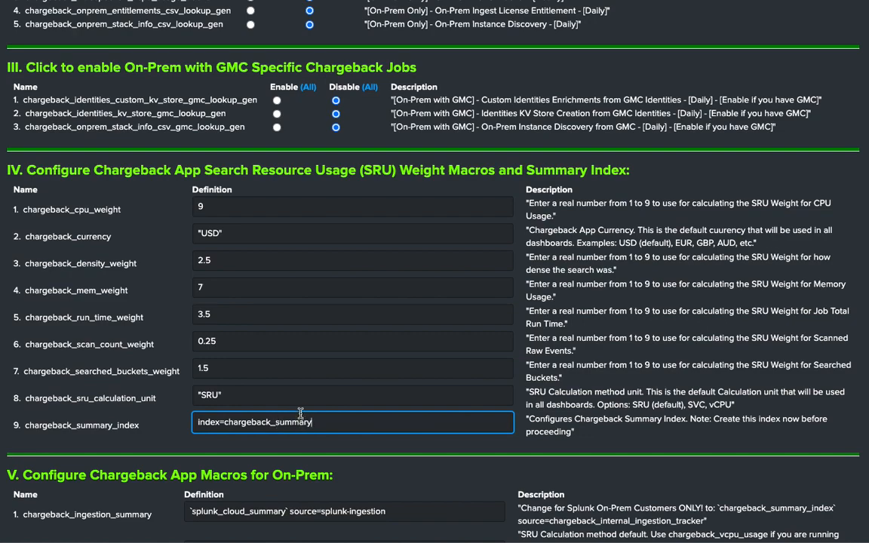
{"action": "scroll", "coordinate": [272, 426], "scroll_direction": "down", "scroll_amount": 10}
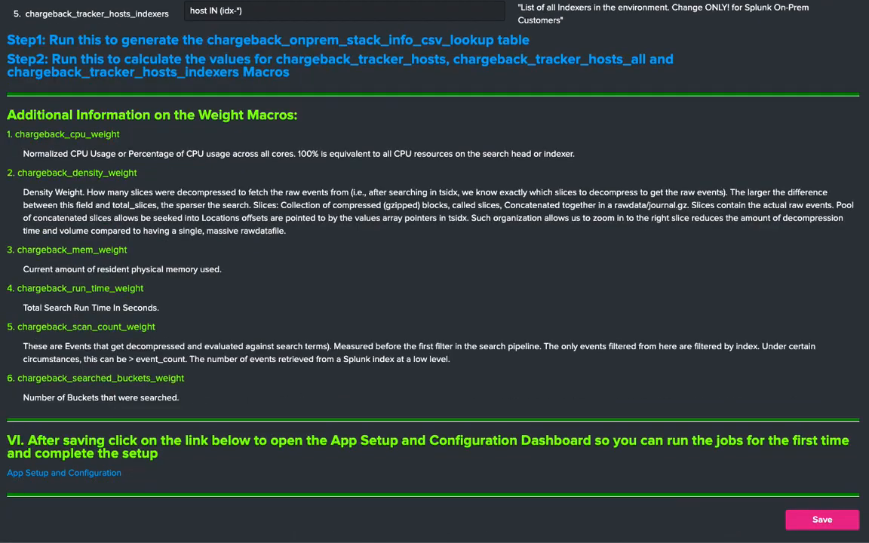
Step: Disable chargeback_cloud_stack_info_csv_lookup_gen and chargeback_entitlements_csv_lookup_gen in section I, and enable all On-Prem Specific Chargeback Jobs in section II
{"action": "scroll", "coordinate": [413, 461], "scroll_direction": "up", "scroll_amount": 10}
{"action": "scroll", "coordinate": [413, 406], "scroll_direction": "up", "scroll_amount": 5}
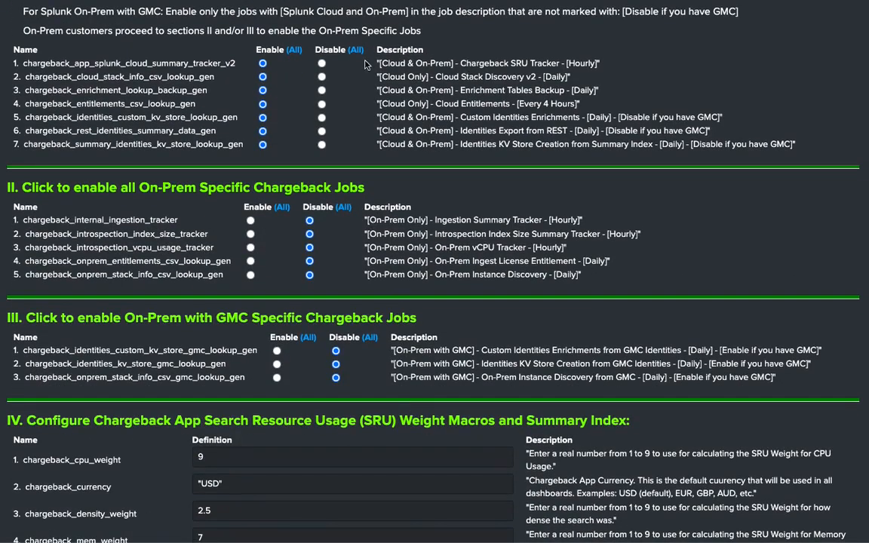
{"action": "left_click", "coordinate": [321, 76]}
{"action": "left_click", "coordinate": [321, 103]}
{"action": "left_click", "coordinate": [281, 208]}
Step: Set the chargeback_ingestion_summary macro in section V to `chargeback_summary_index` source=chargeback_internal_ingestion_tracker
{"action": "scroll", "coordinate": [279, 214], "scroll_direction": "down", "scroll_amount": 5}
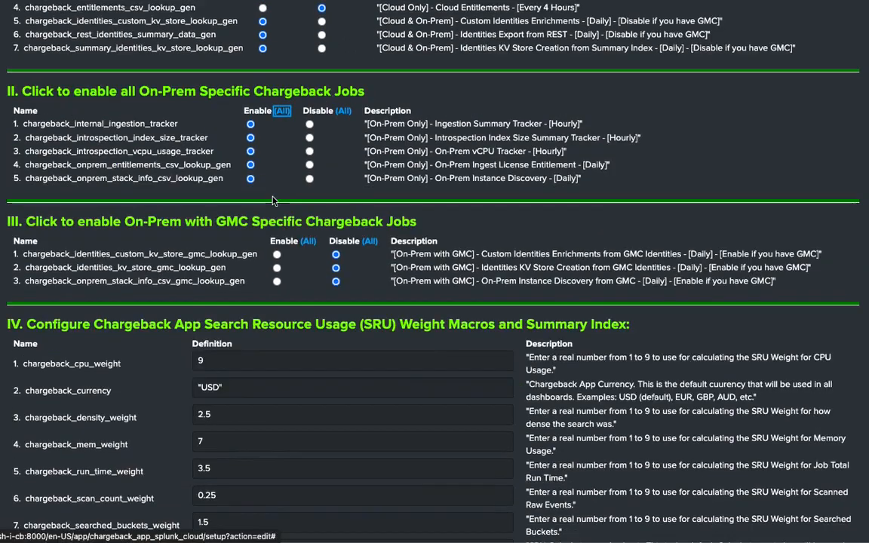
{"action": "scroll", "coordinate": [273, 196], "scroll_direction": "down", "scroll_amount": 1}
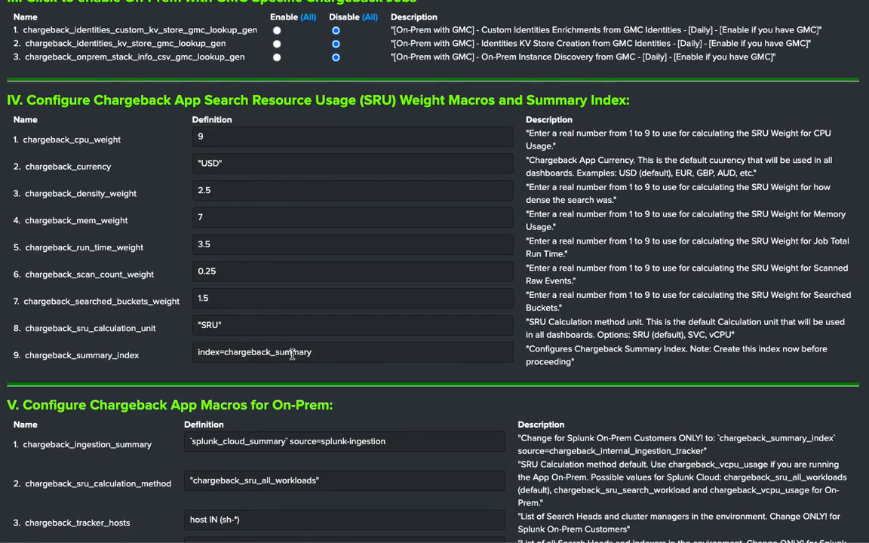
{"action": "scroll", "coordinate": [279, 340], "scroll_direction": "down", "scroll_amount": 3}
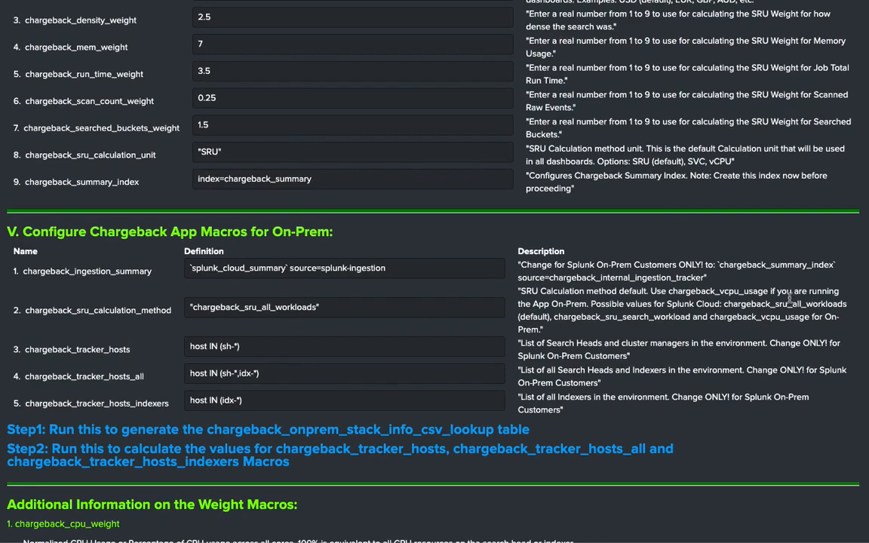
{"action": "left_click_drag", "start_coordinate": [717, 264], "coordinate": [702, 276]}
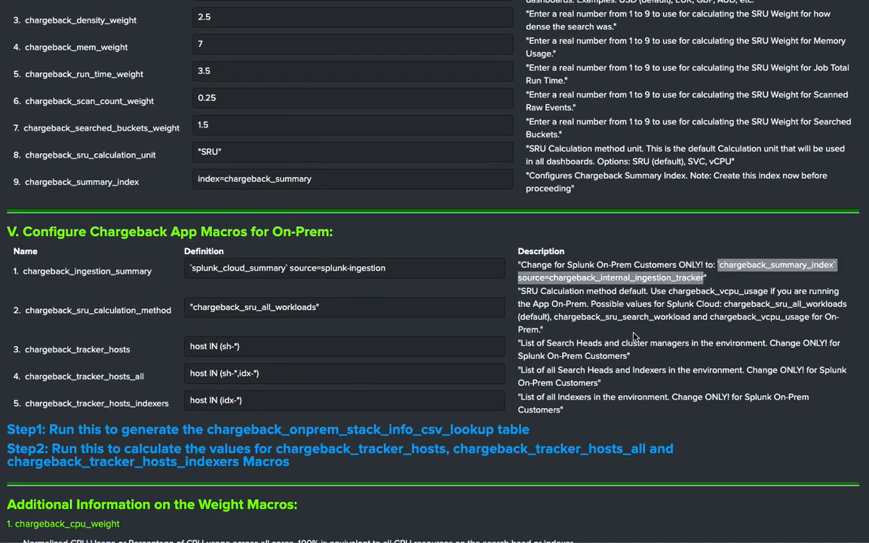
{"action": "triple_click", "coordinate": [447, 269]}
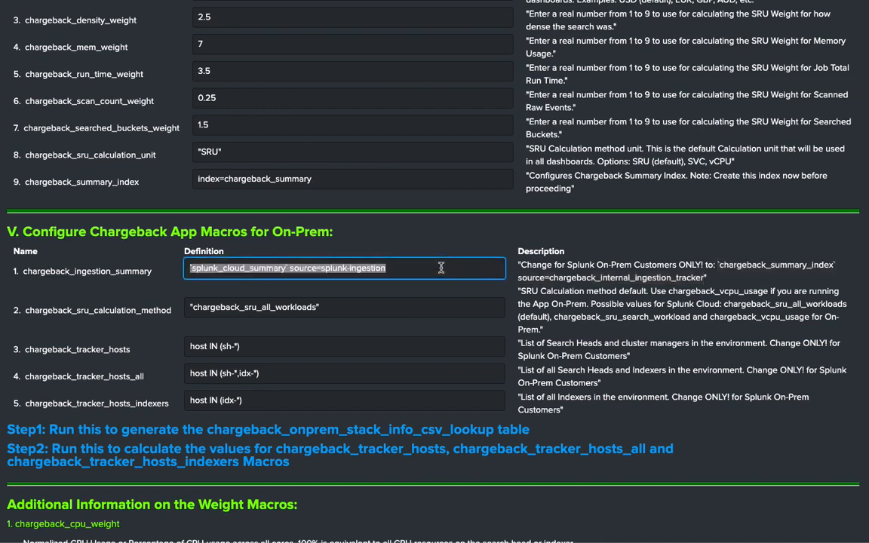
{"action": "type", "text": "`chargeback_summary_index` source=chargeback_internal_ingestion_tracker"}
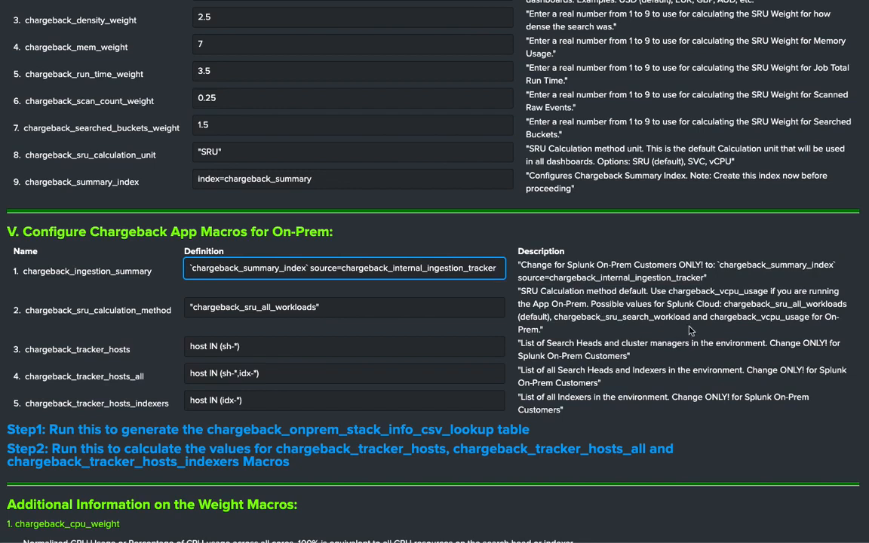
Step: Set the chargeback_sru_calculation_method macro to "chargeback_vcpu_usage", copying the name from its description
{"action": "double_click", "coordinate": [792, 320]}
{"action": "key", "text": "ctrl+c"}
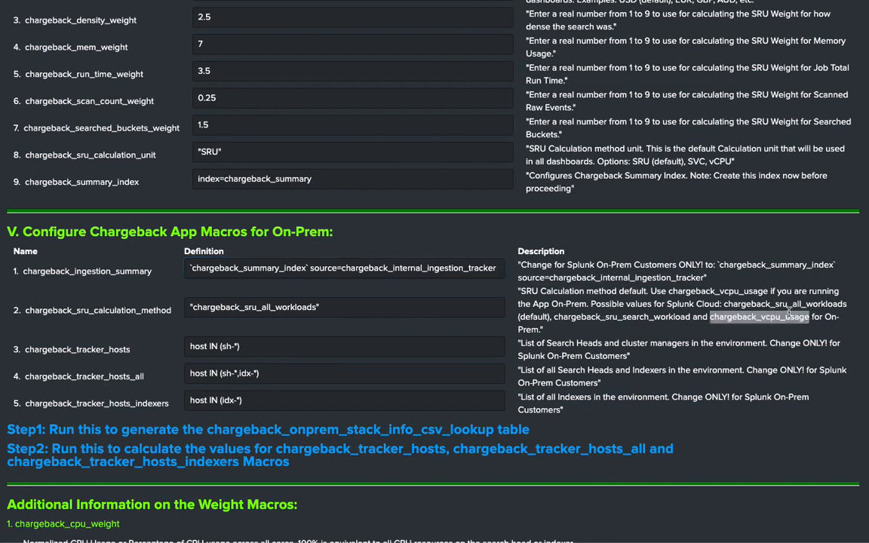
{"action": "double_click", "coordinate": [250, 310]}
{"action": "key", "text": "ctrl+v"}
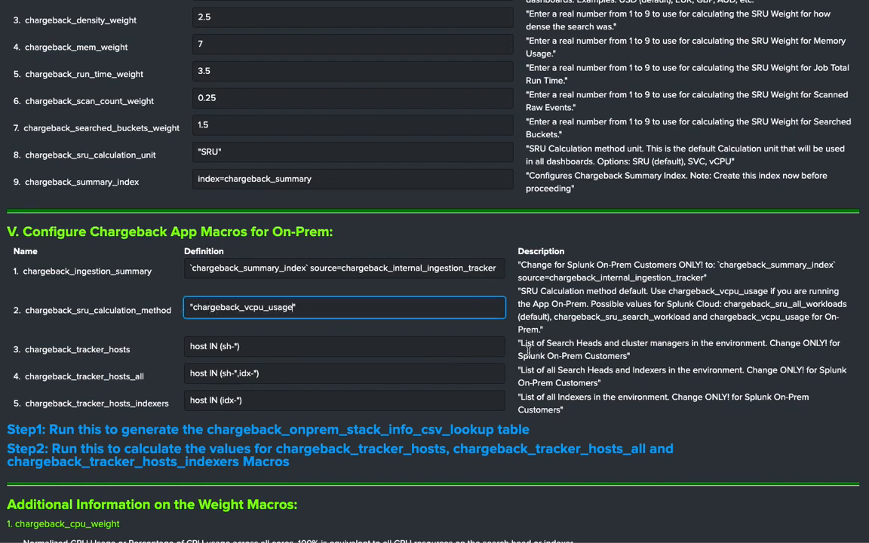
Step: Run the Step1 search that generates the chargeback_onprem_stack_info_csv_lookup table and return to the setup screen
{"action": "left_click", "coordinate": [238, 436]}
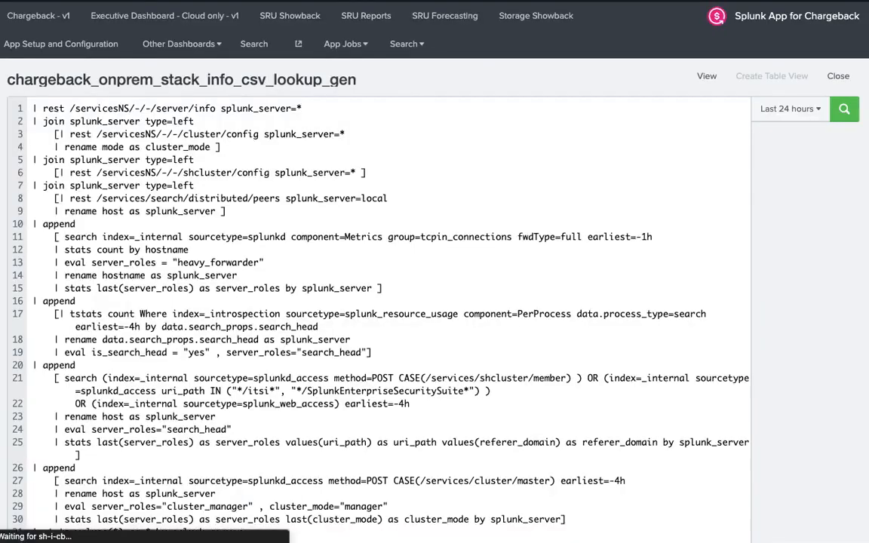
{"action": "scroll", "coordinate": [281, 162], "scroll_direction": "down", "scroll_amount": 10}
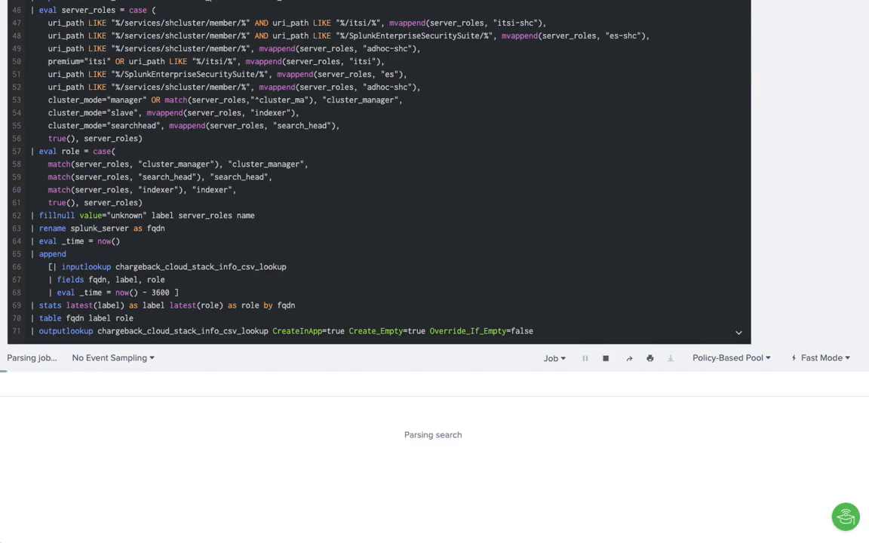
{"action": "left_click", "coordinate": [260, 1]}
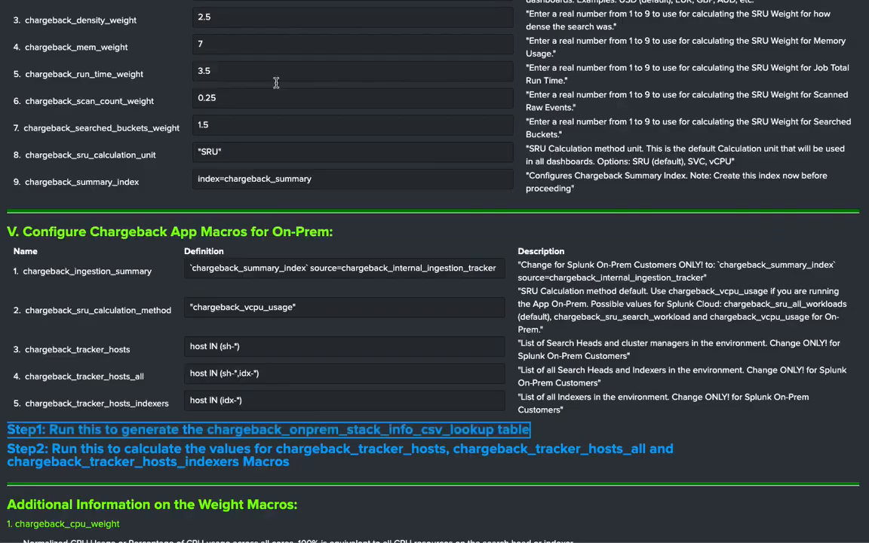
Step: Run the Step2 macro calculation search and replace the chargeback_tracker_hosts definition with its calculated host list
{"action": "left_click", "coordinate": [287, 457]}
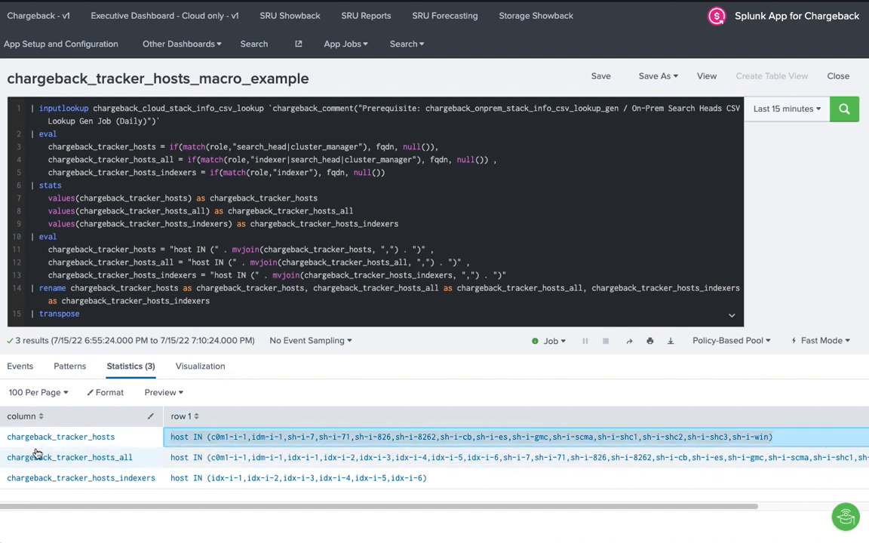
{"action": "key", "text": "ctrl+shift+Tab"}
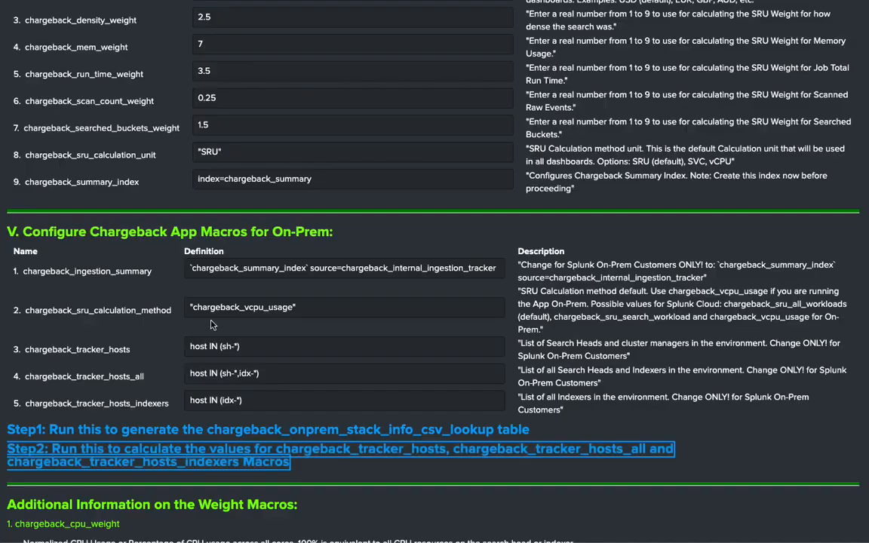
{"action": "left_click", "coordinate": [265, 349]}
{"action": "key", "text": "ctrl+a"}
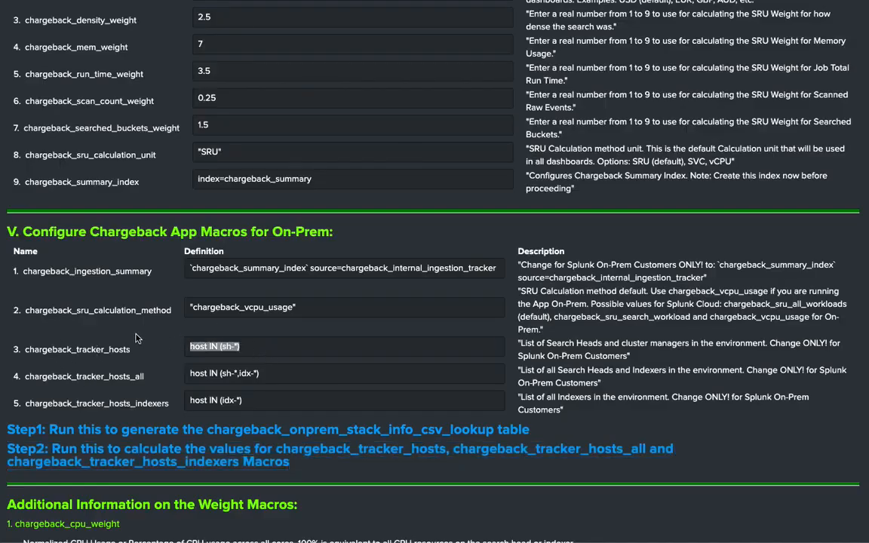
{"action": "key", "text": "ctrl+v"}
Step: Replace the chargeback_tracker_hosts_all definition with the host list calculated for it in the Step2 search results
{"action": "key", "text": "ctrl+Tab"}
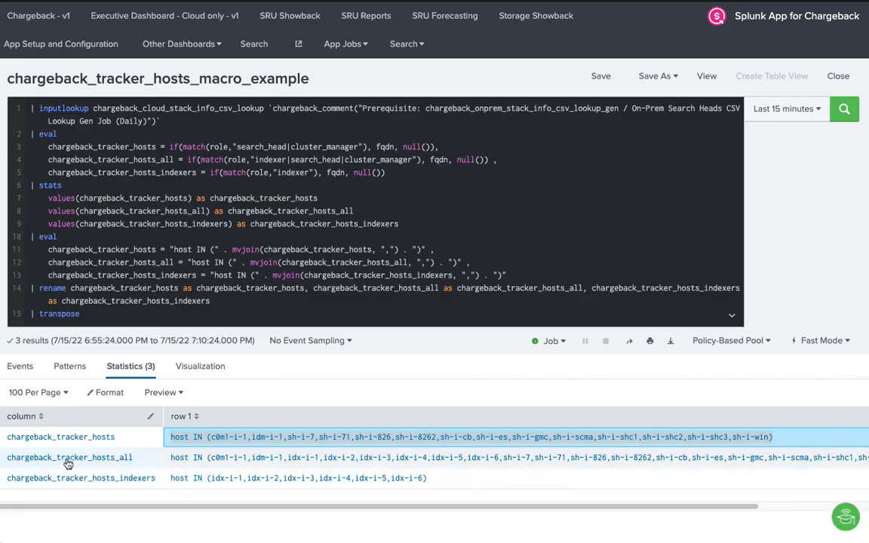
{"action": "triple_click", "coordinate": [171, 458]}
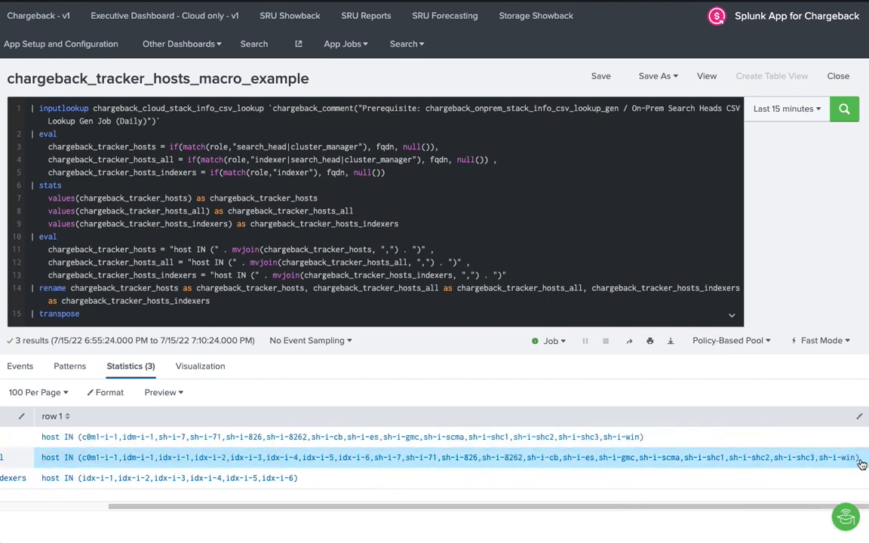
{"action": "key", "text": "ctrl+Tab"}
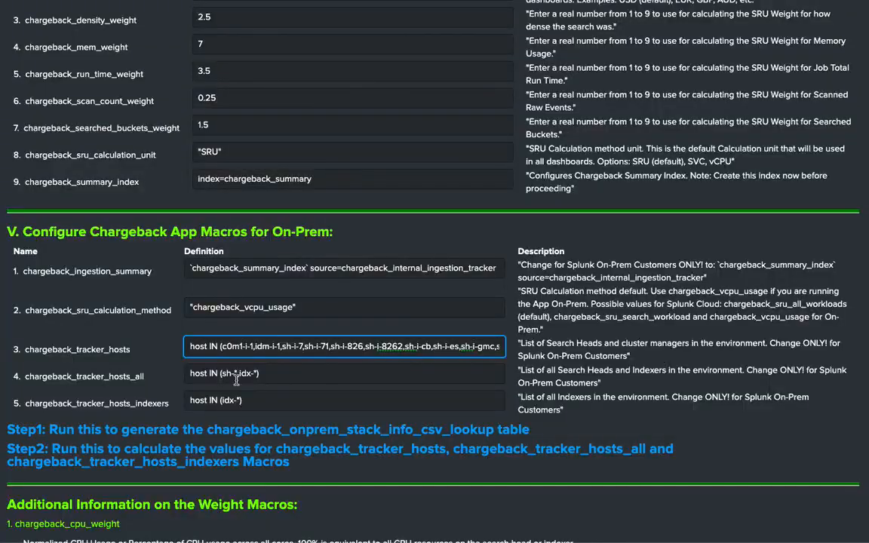
{"action": "triple_click", "coordinate": [236, 379]}
{"action": "type", "text": "host IN (c0m1-i-1,idm-i-1,sh-i-7,sh-i-71,sh-i-826,sh-i-8262,sh-i-cb,sh-i-es,sh-i-gmc,sh-i-scma,sh-i-shc1,sh-i-shc2,sh-i-shc3,sh-i-win)"}
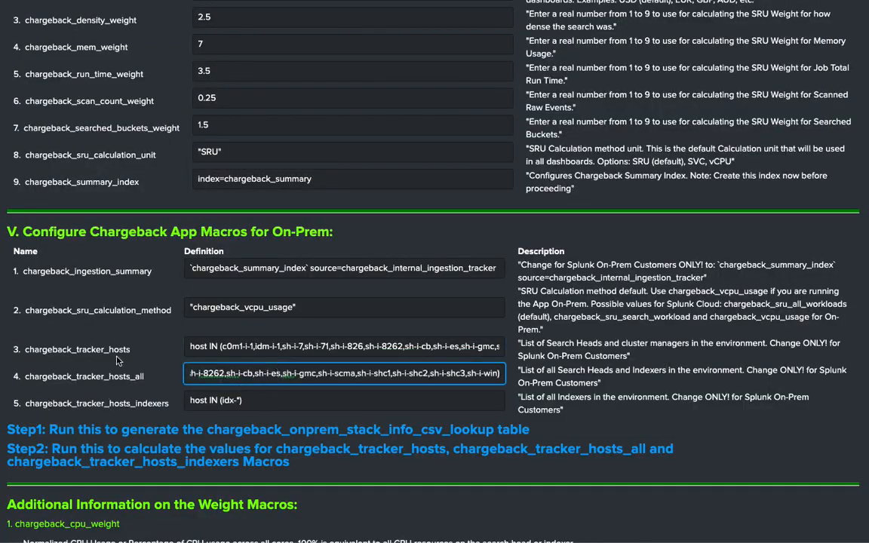
{"action": "scroll", "coordinate": [108, 317], "scroll_direction": "down", "scroll_amount": 3}
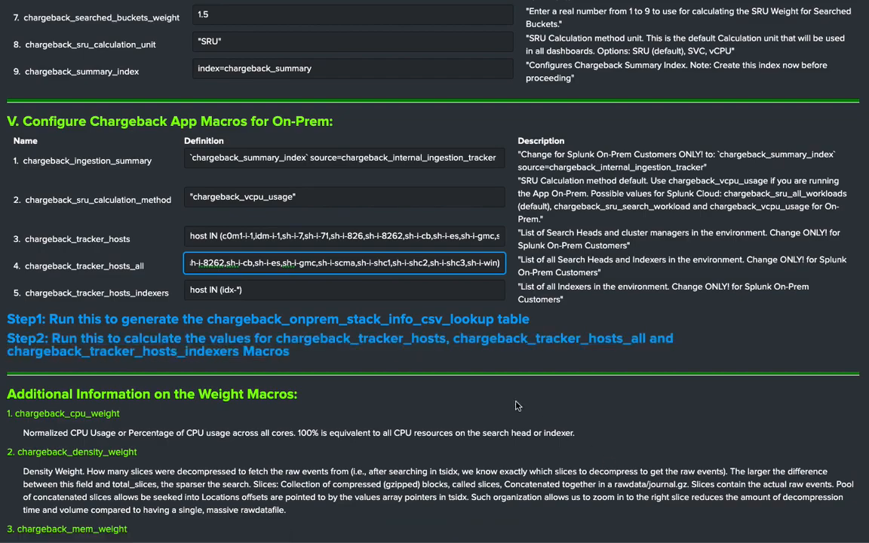
Step: Expand the 8.1 On-Prem Jobs without GMC section on the App Setup and Configuration dashboard
{"action": "scroll", "coordinate": [515, 408], "scroll_direction": "up", "scroll_amount": 15}
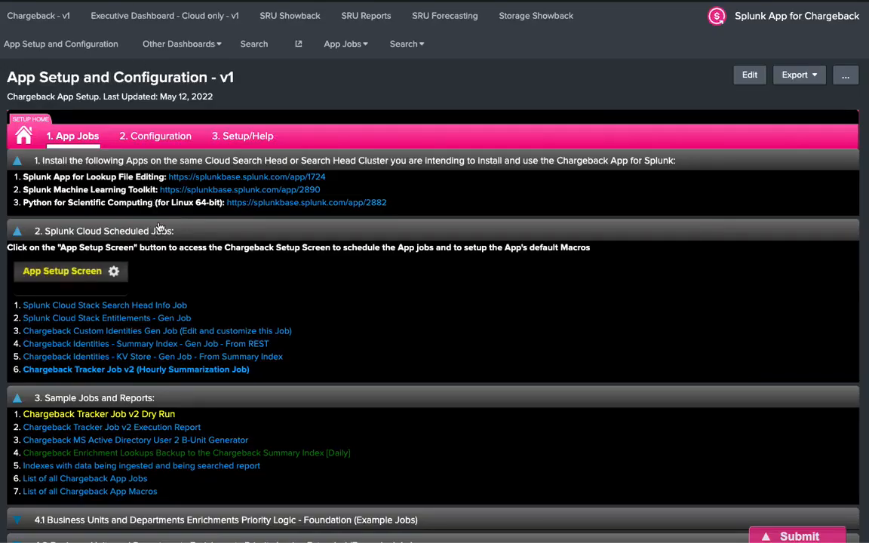
{"action": "scroll", "coordinate": [159, 222], "scroll_direction": "down", "scroll_amount": 1}
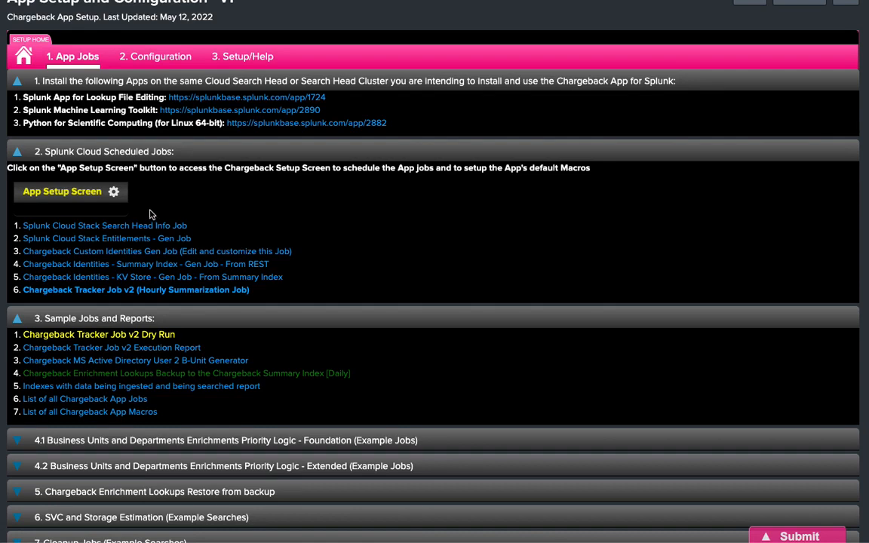
{"action": "scroll", "coordinate": [150, 215], "scroll_direction": "down", "scroll_amount": 3}
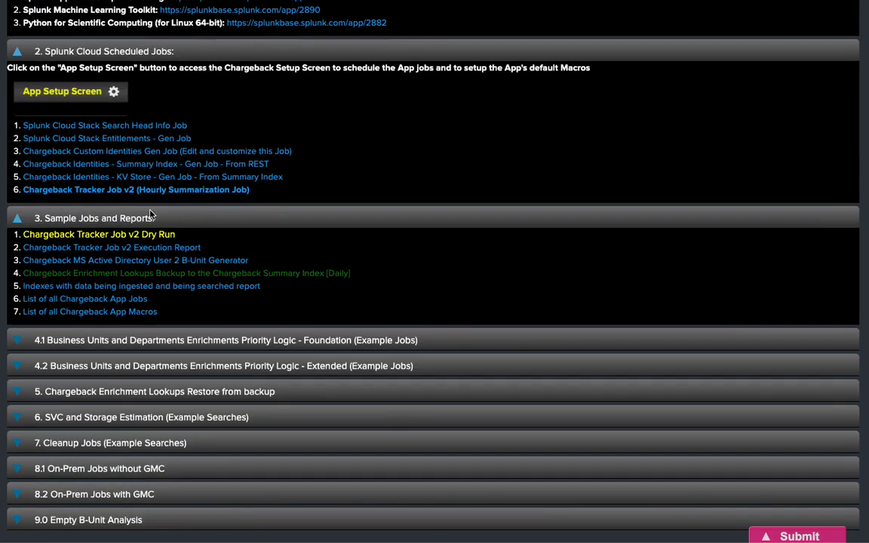
{"action": "left_click", "coordinate": [91, 468]}
{"action": "scroll", "coordinate": [170, 358], "scroll_direction": "down", "scroll_amount": 5}
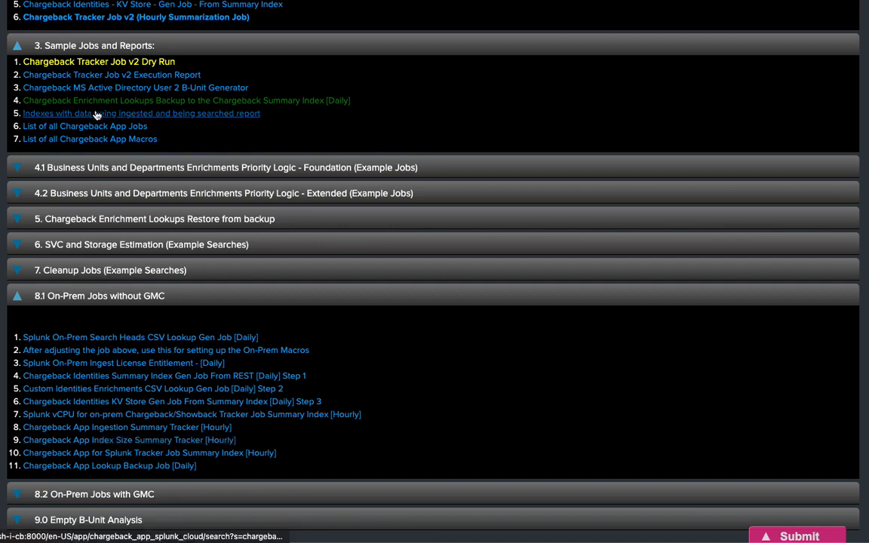
Step: Open the Chargeback Custom Identities Gen Job from the Splunk Cloud Scheduled Jobs list
{"action": "scroll", "coordinate": [97, 114], "scroll_direction": "up", "scroll_amount": 3}
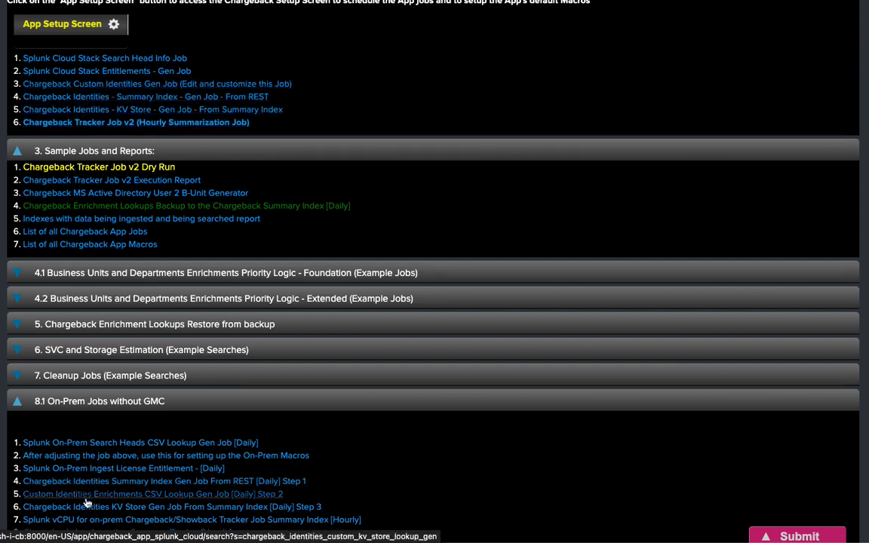
{"action": "scroll", "coordinate": [111, 465], "scroll_direction": "down", "scroll_amount": 1}
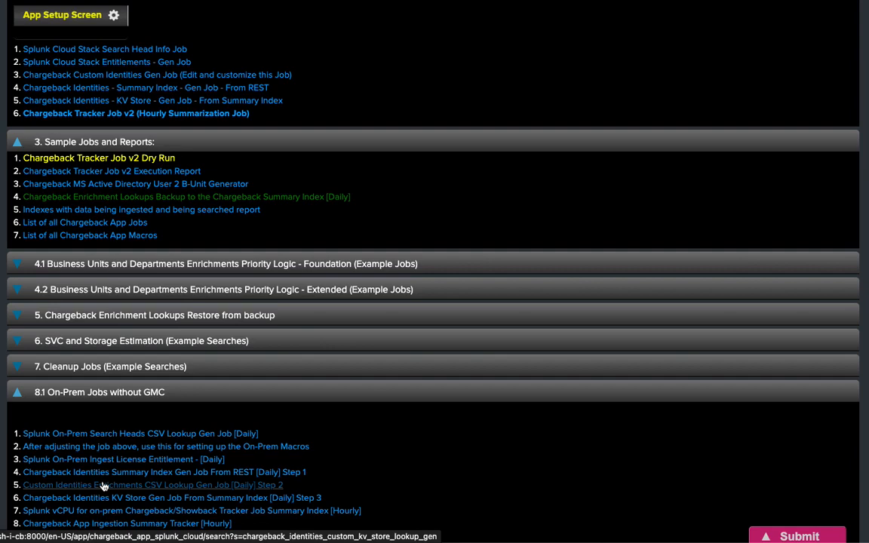
{"action": "left_click", "coordinate": [81, 77]}
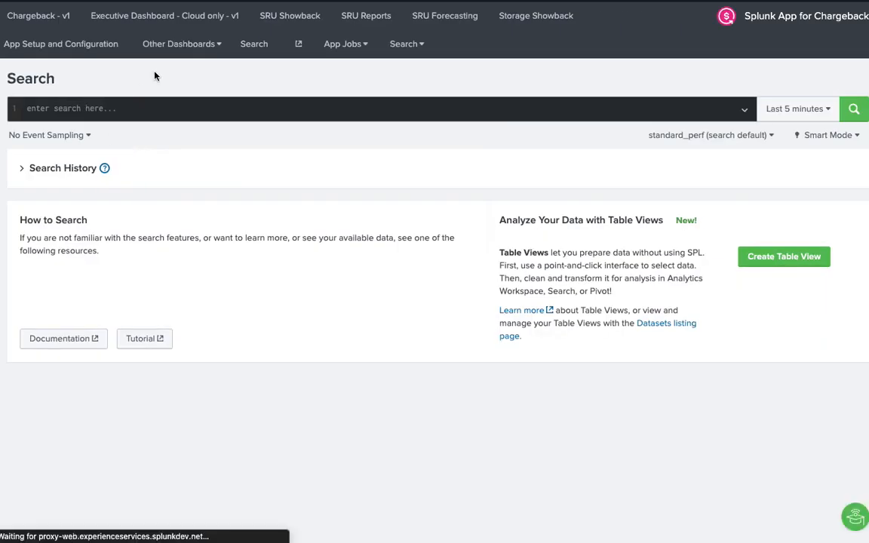
Step: Review how the Chargeback Custom Identities Gen Job search renames custom identity fields to user_name and biz_unit, and check its time range
{"action": "left_click", "coordinate": [197, 1]}
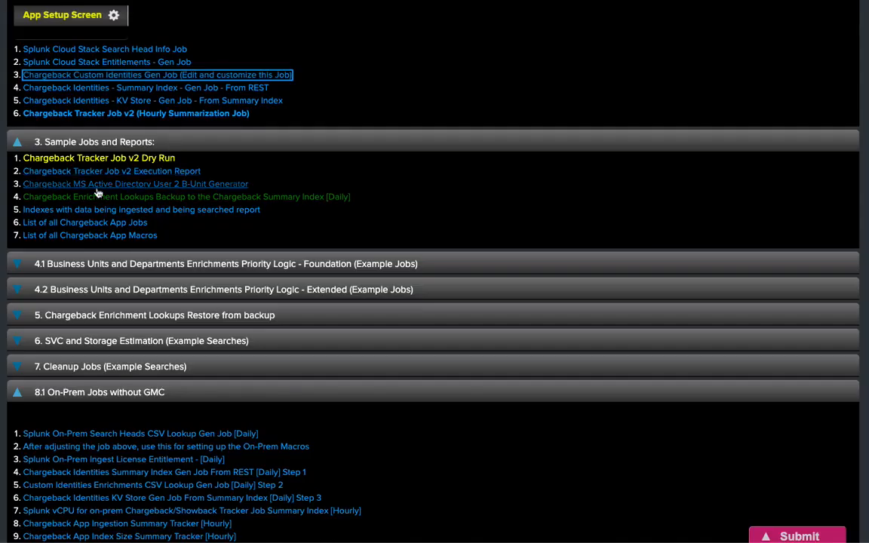
{"action": "left_click", "coordinate": [102, 76]}
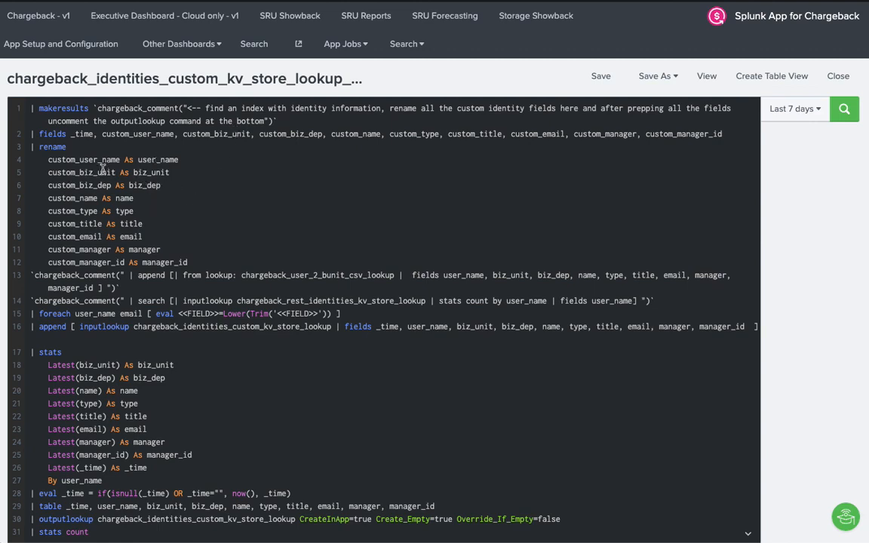
{"action": "double_click", "coordinate": [169, 156]}
{"action": "left_click", "coordinate": [148, 172]}
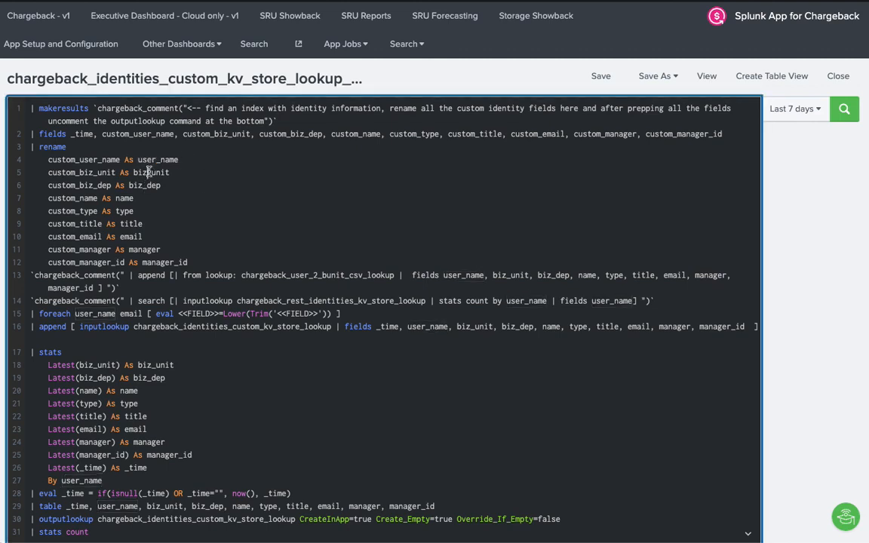
{"action": "double_click", "coordinate": [149, 172]}
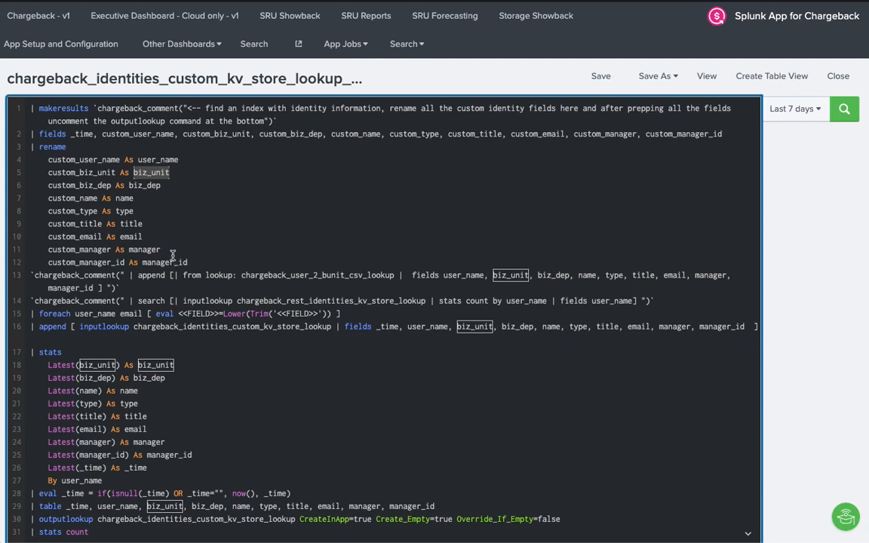
{"action": "left_click", "coordinate": [771, 117]}
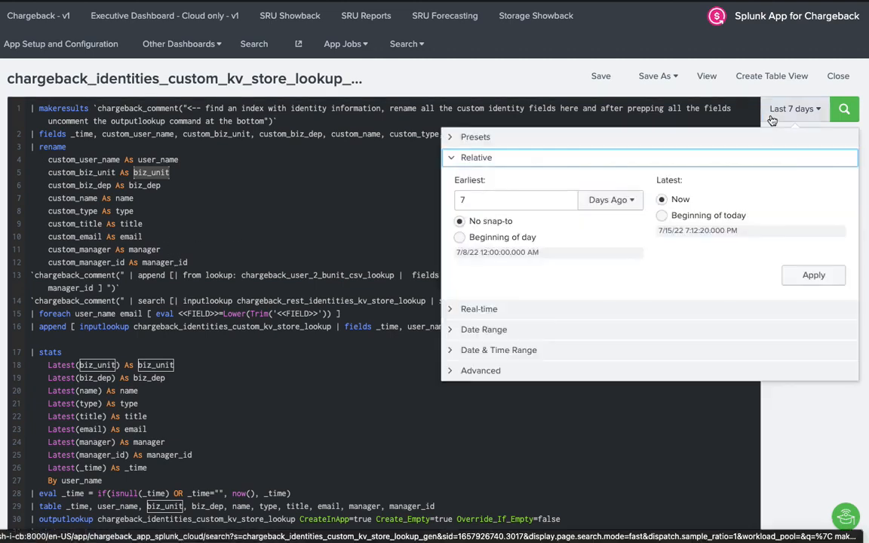
{"action": "left_click", "coordinate": [771, 119]}
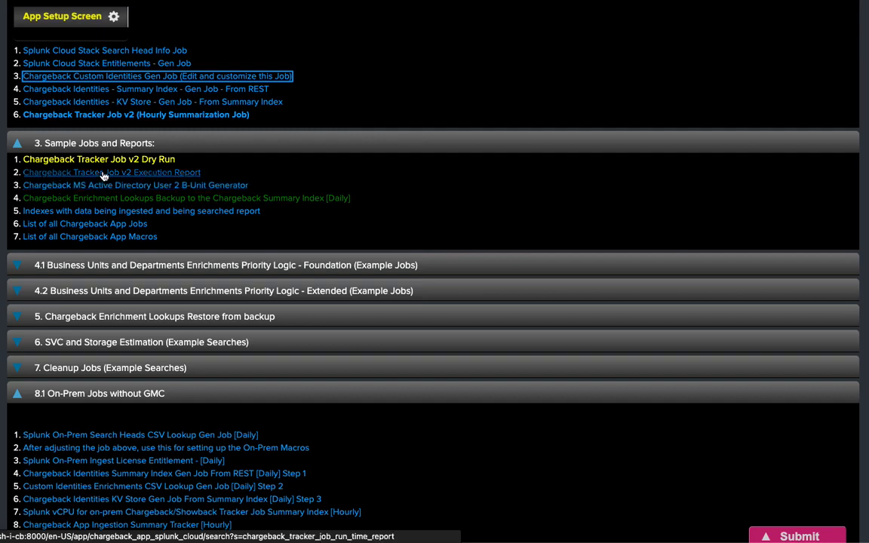
Step: Run the Chargeback Tracker Job v2 Dry Run and inspect the values of its biz_unit and biz_dep fields
{"action": "scroll", "coordinate": [296, 140], "scroll_direction": "up", "scroll_amount": 4}
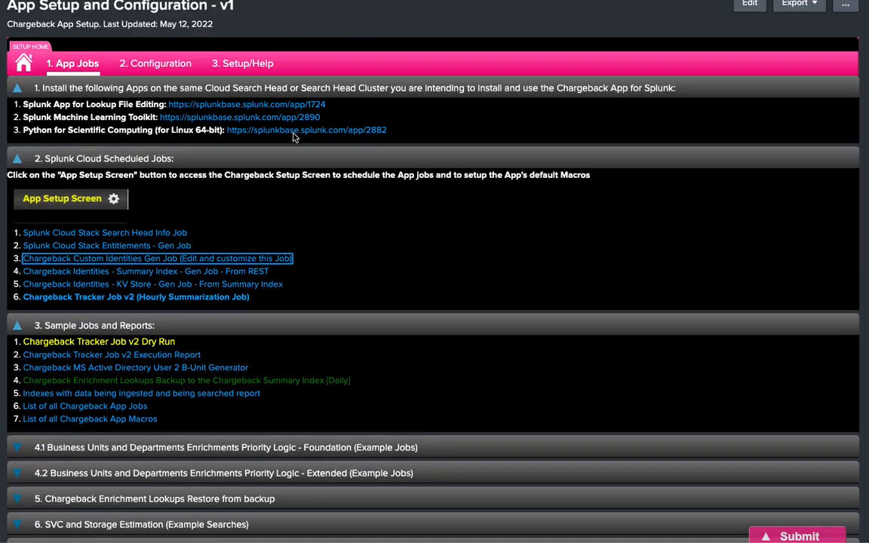
{"action": "left_click", "coordinate": [123, 417]}
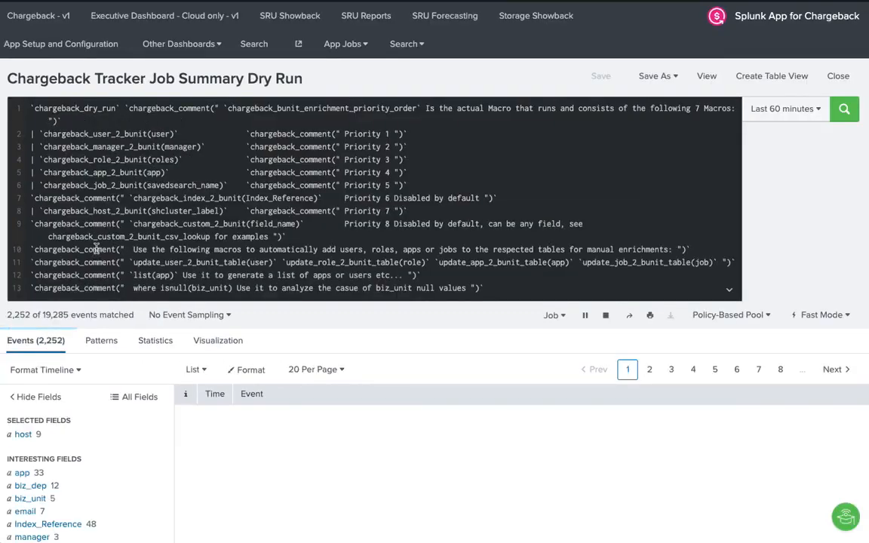
{"action": "scroll", "coordinate": [60, 257], "scroll_direction": "down", "scroll_amount": 3}
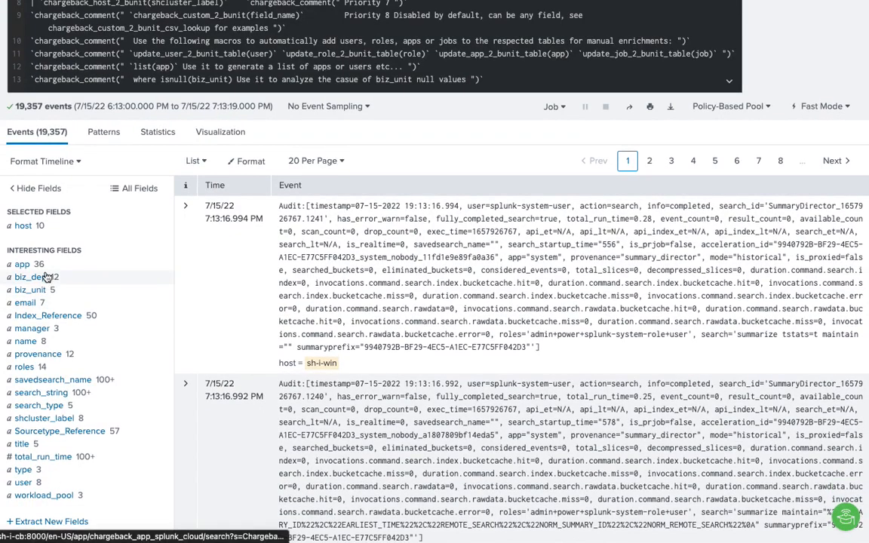
{"action": "left_click", "coordinate": [38, 289]}
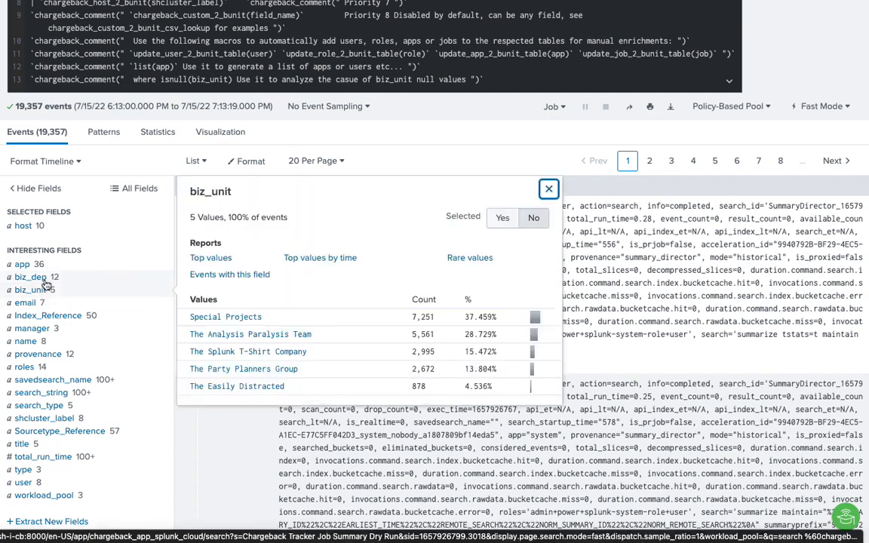
{"action": "left_click", "coordinate": [34, 277]}
{"action": "left_click", "coordinate": [32, 289]}
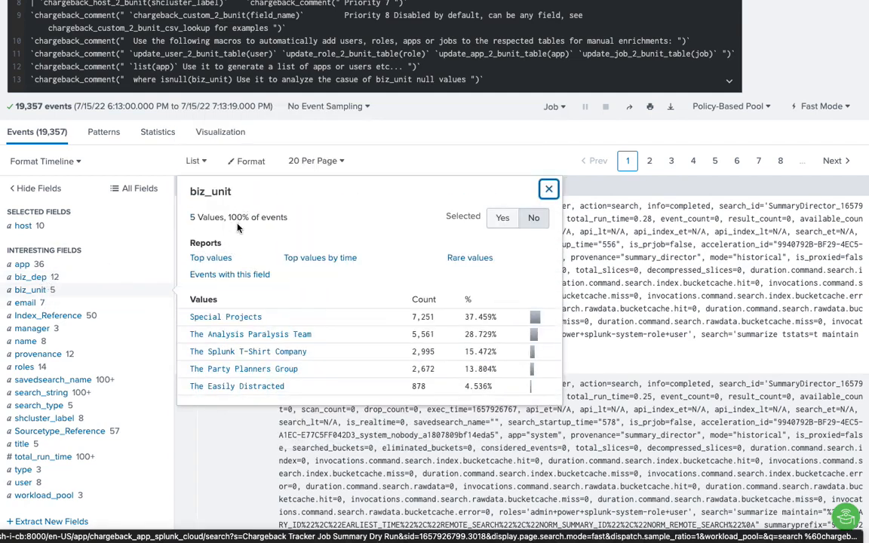
Step: Append the line | `update_user_2_bunit_table(user)` to the end of the Chargeback Tracker Job Summary Dry Run search
{"action": "left_click", "coordinate": [191, 35]}
{"action": "scroll", "coordinate": [215, 83], "scroll_direction": "up", "scroll_amount": 2}
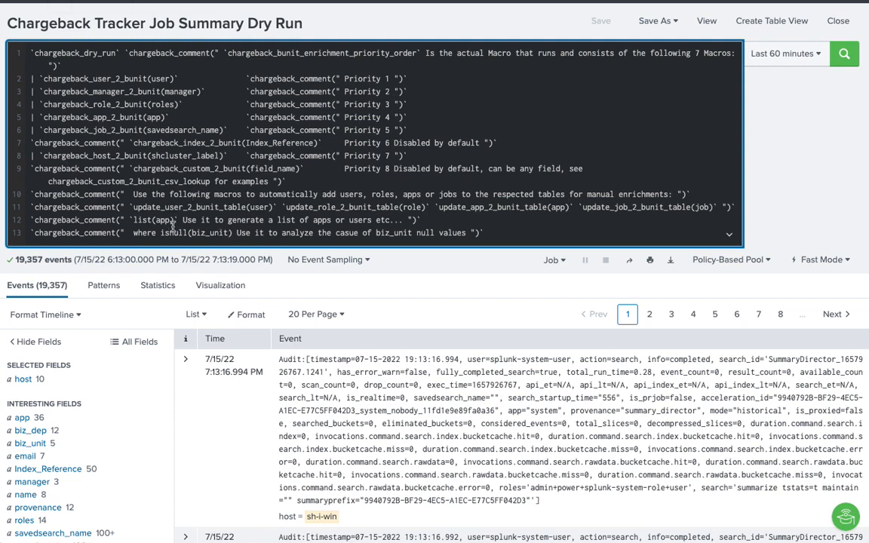
{"action": "left_click_drag", "start_coordinate": [134, 207], "coordinate": [276, 202]}
{"action": "left_click", "coordinate": [484, 233]}
{"action": "scroll", "coordinate": [498, 218], "scroll_direction": "up", "scroll_amount": 1}
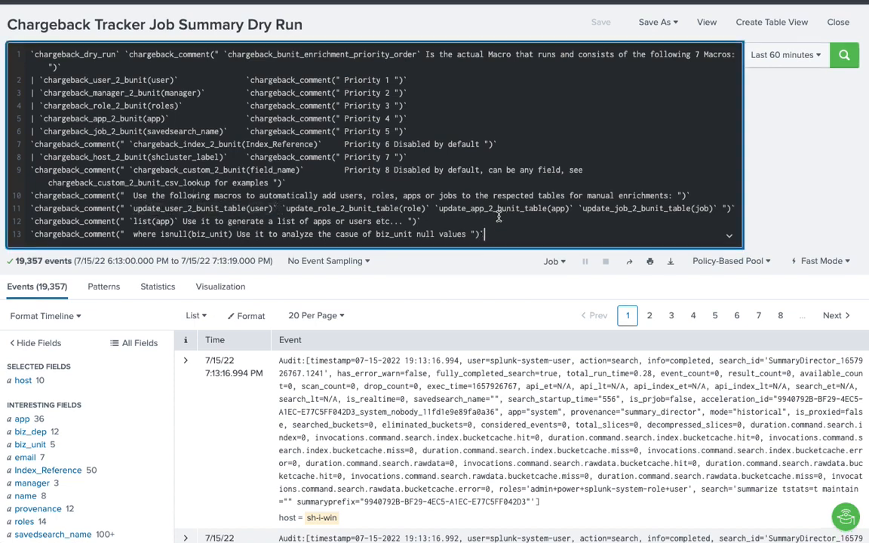
{"action": "key", "text": "Return"}
{"action": "type", "text": "|"}
{"action": "type", "text": "`update_user_2_bunit_table(user)`"}
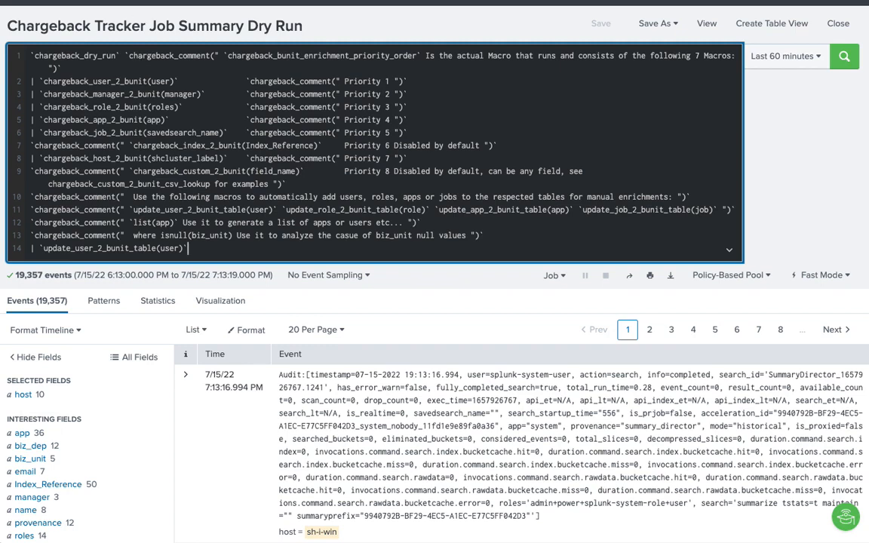
Step: Open the User 2 B-Unit Table from the Business Units / Departments Enrichments Foundation Tables section of the App Setup and Configuration dashboard
{"action": "left_click", "coordinate": [113, 1]}
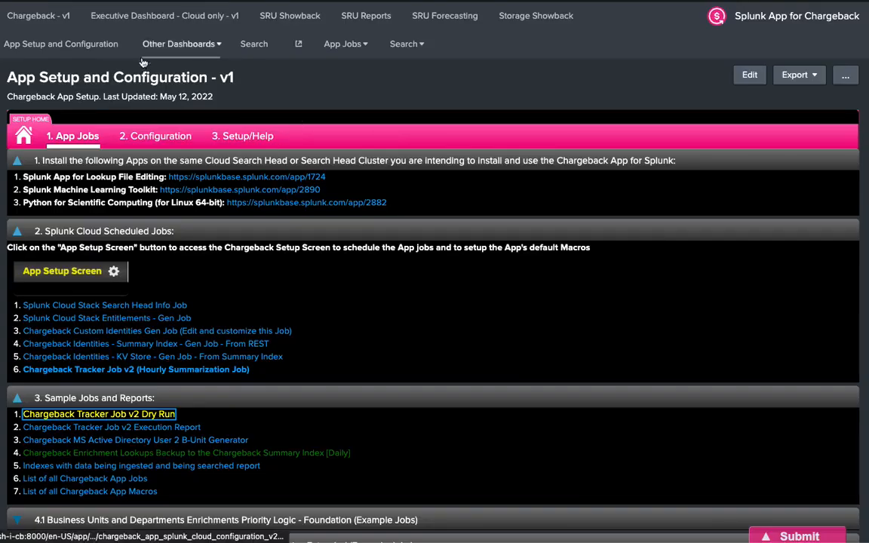
{"action": "left_click", "coordinate": [239, 138]}
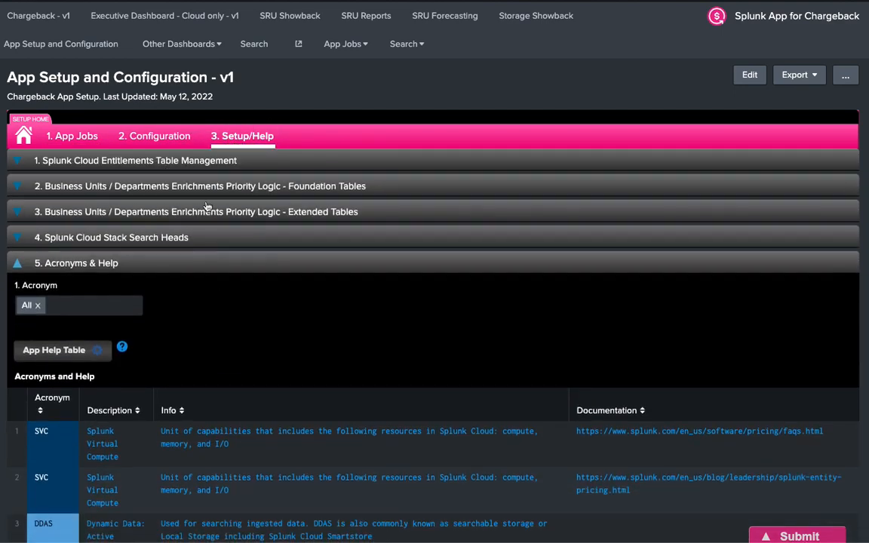
{"action": "left_click", "coordinate": [102, 187]}
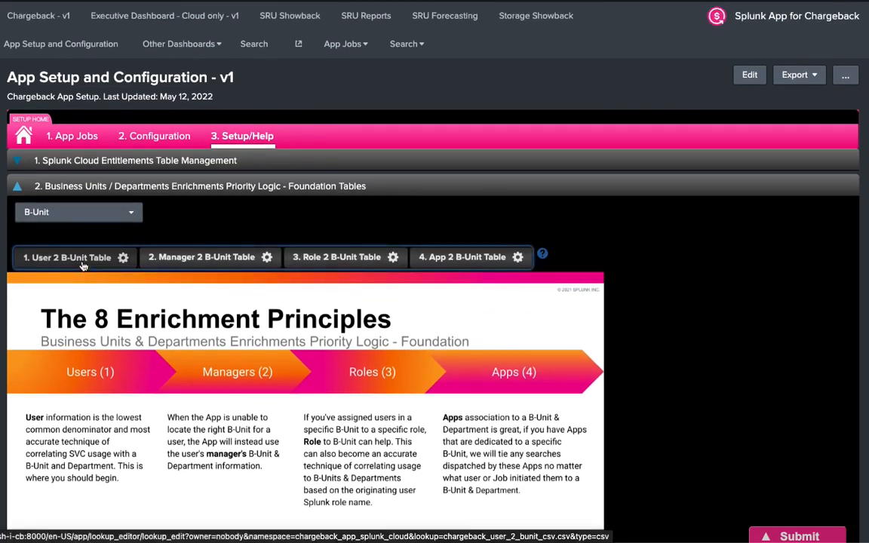
{"action": "left_click", "coordinate": [82, 264]}
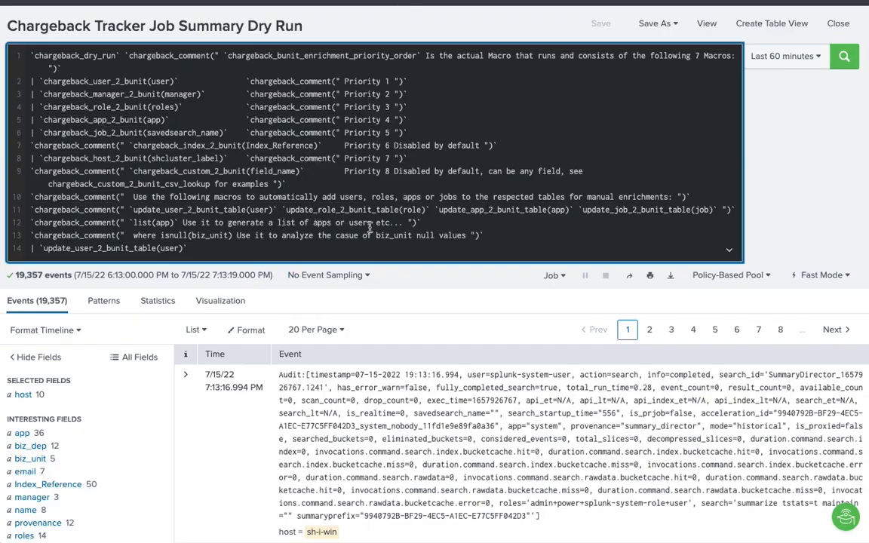
Step: Open the App 2 B-Unit Table, review the business unit and department assigned to each app, and return to the setup dashboard
{"action": "left_click_drag", "start_coordinate": [435, 209], "coordinate": [573, 210]}
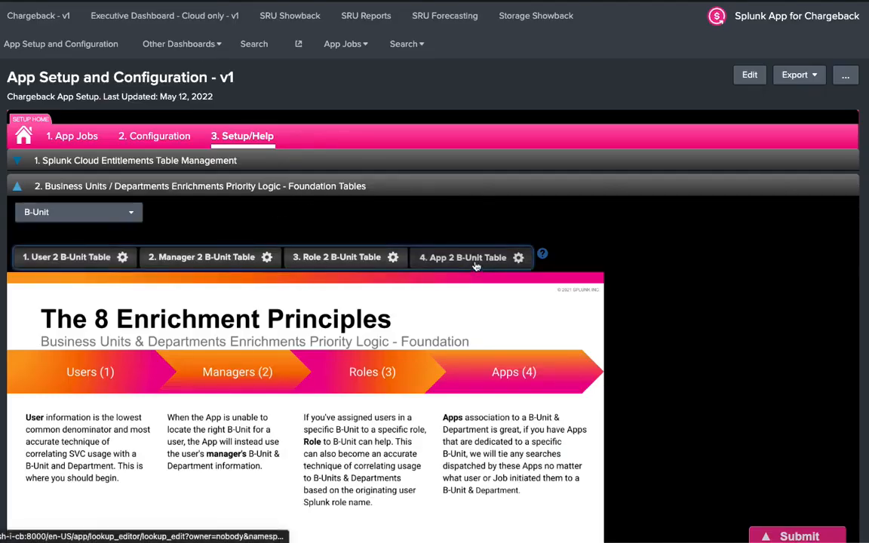
{"action": "left_click", "coordinate": [475, 265]}
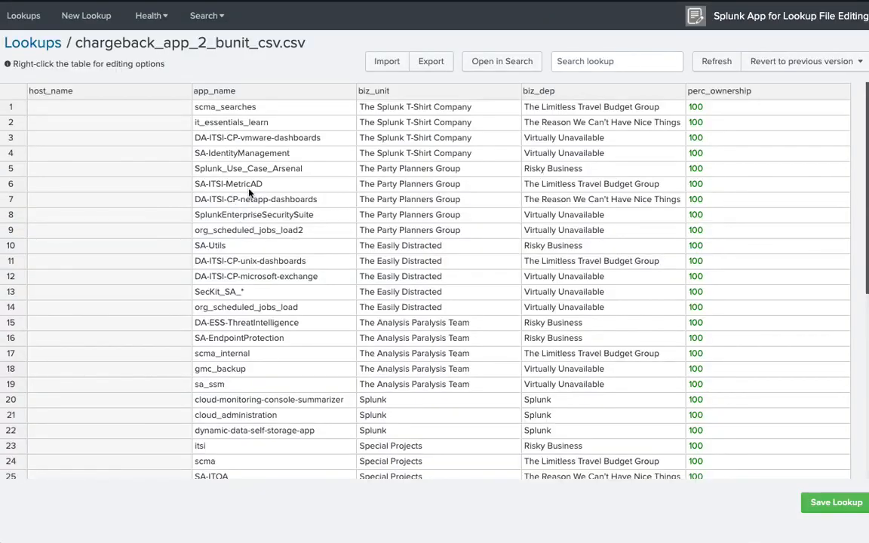
{"action": "scroll", "coordinate": [249, 193], "scroll_direction": "down", "scroll_amount": 3}
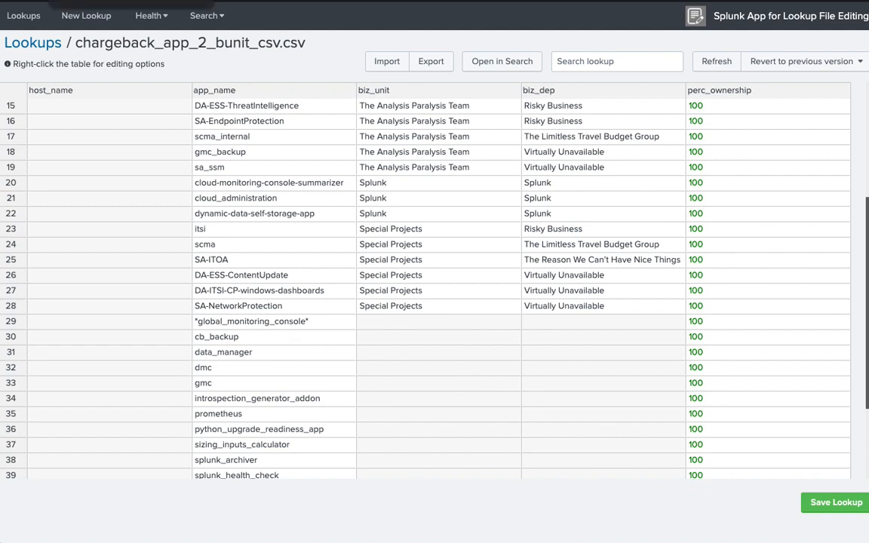
{"action": "left_click", "coordinate": [113, 1]}
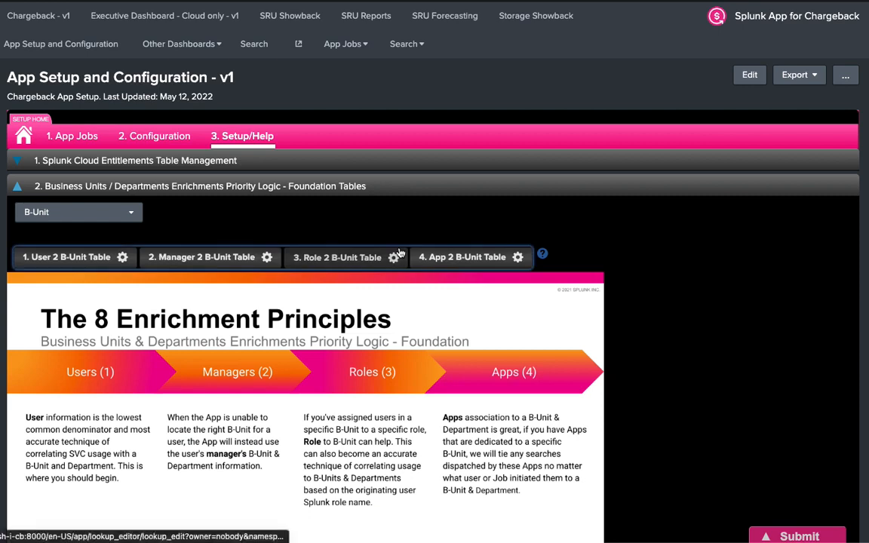